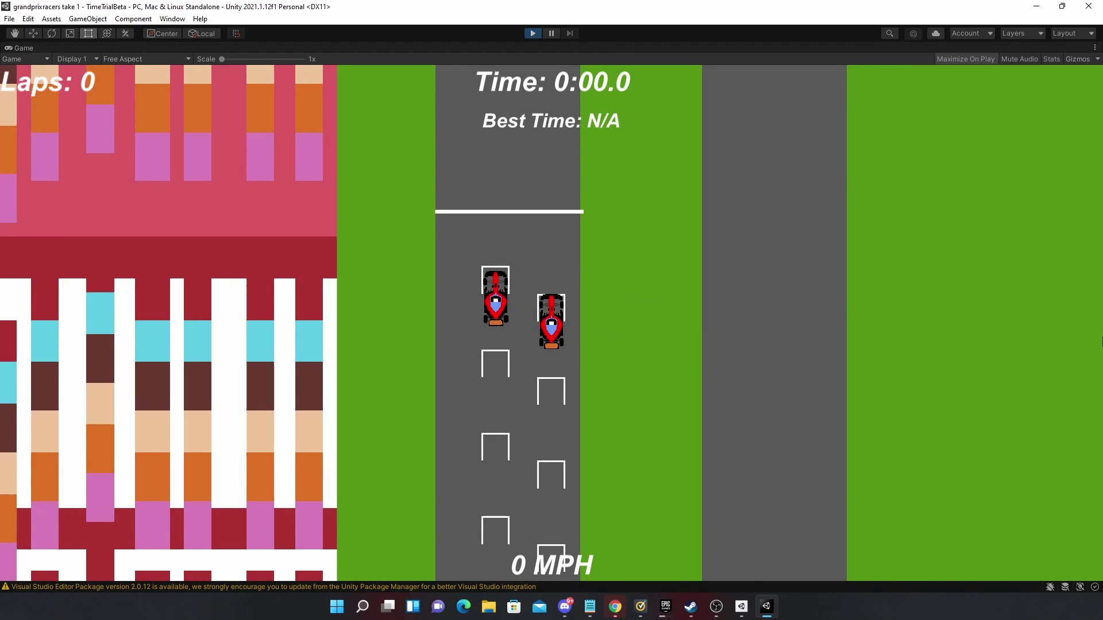
Drive the player car off the grid and around the circuit, keeping pace with the AI car at over 200 MPH.
key(Left)
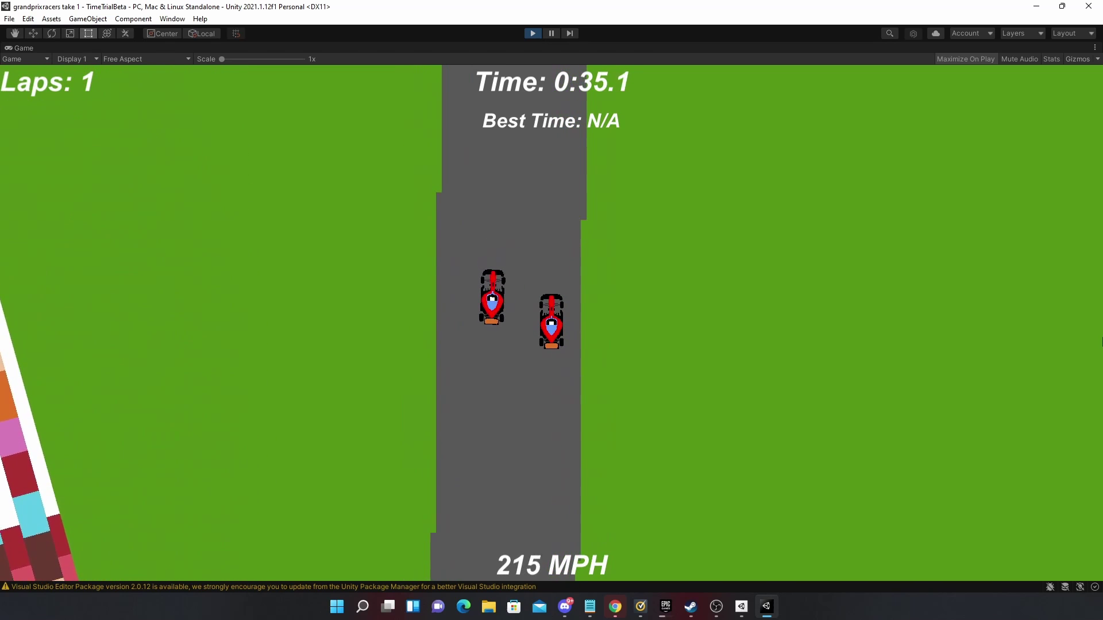
Leave the running game and select the AI car to review its physics and controller settings.
click(533, 33)
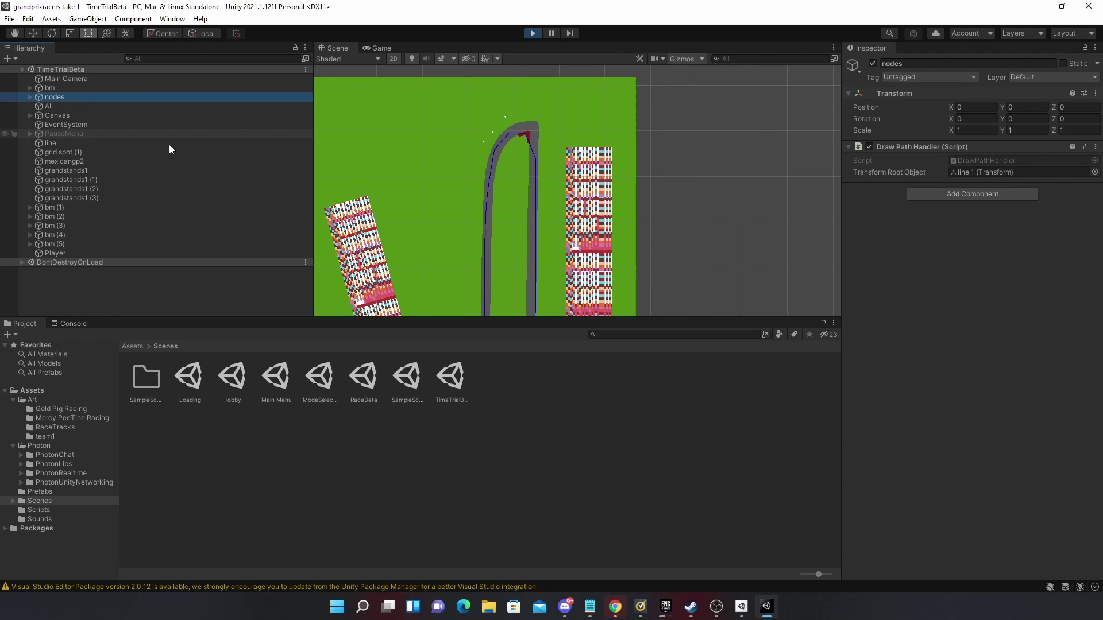
double_click(87, 106)
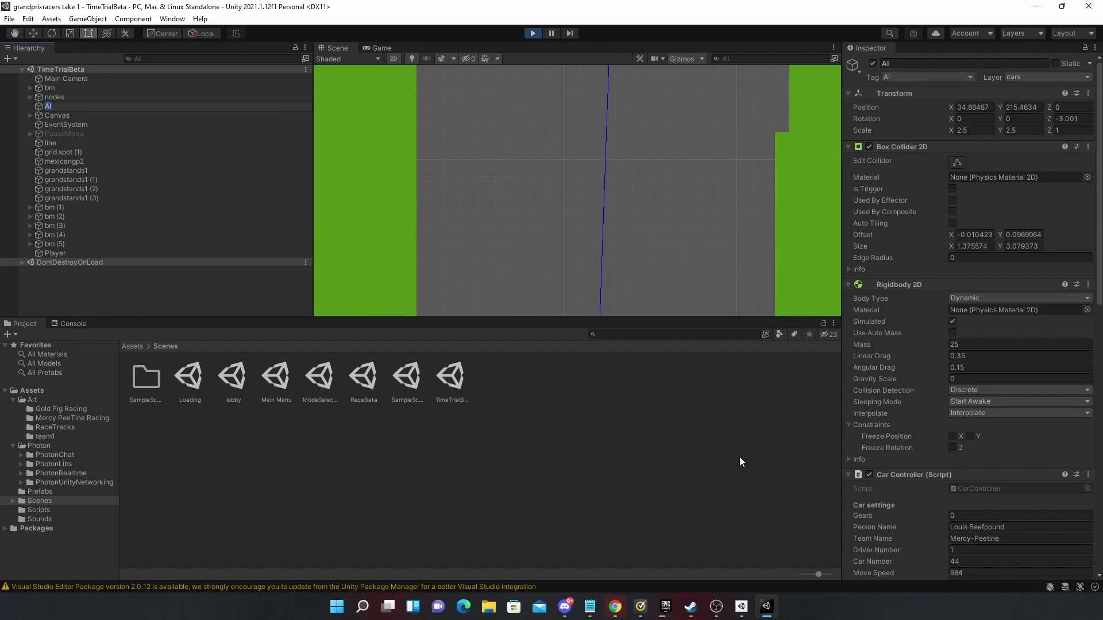
click(76, 110)
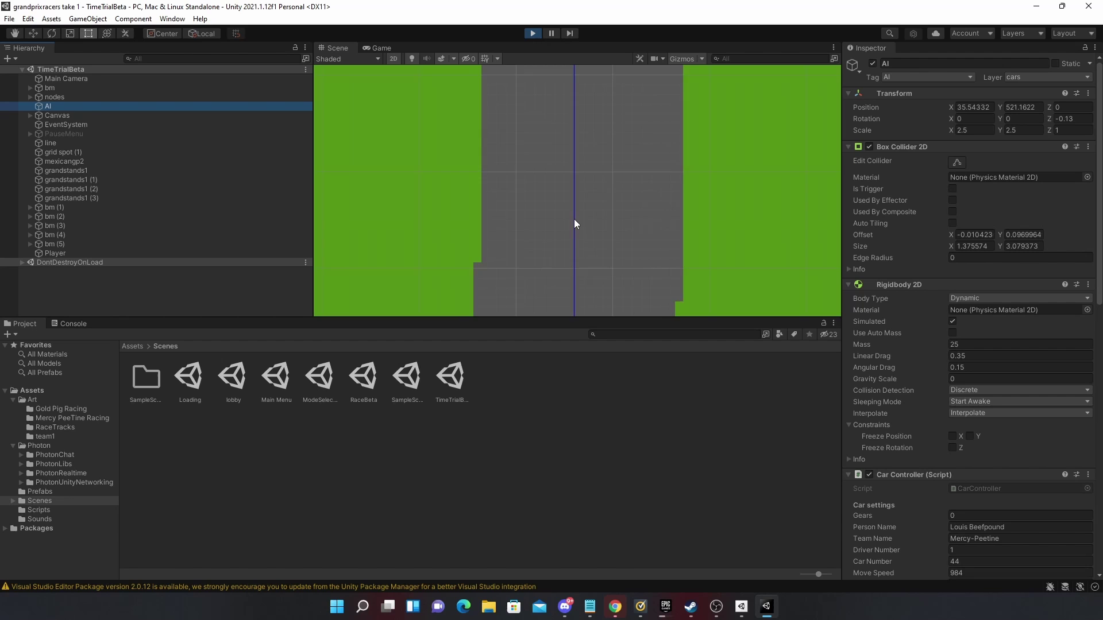
scroll(574, 220, down, 5)
Pan and zoom the Scene view over the mexicangp2 track to follow the AI's route.
middle_drag(592, 190, 439, 217)
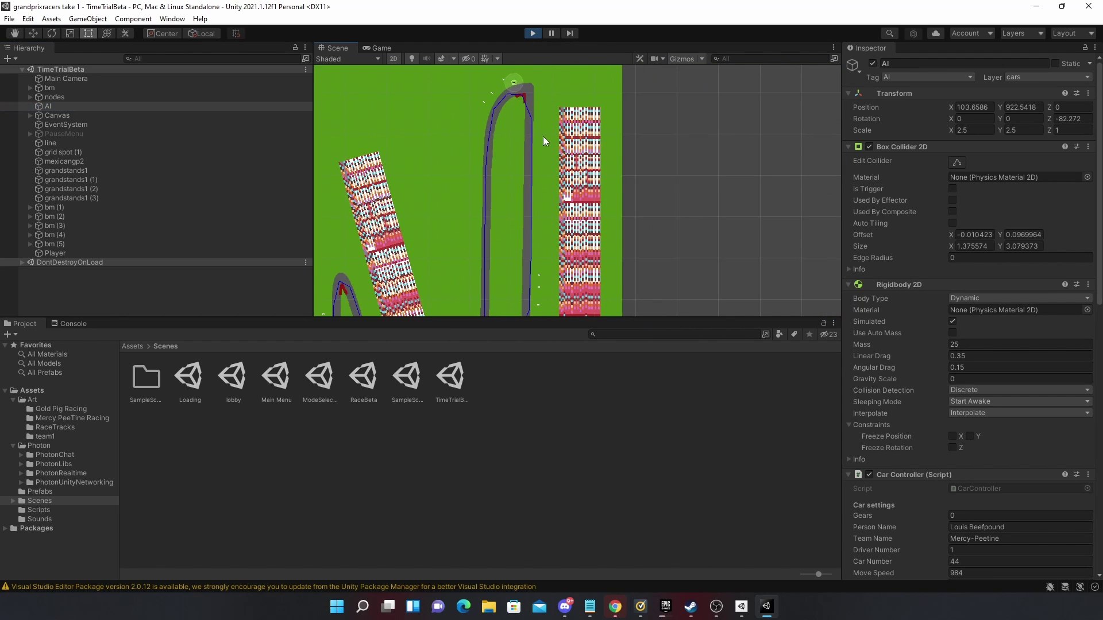
scroll(553, 198, up, 3)
scroll(551, 243, up, 3)
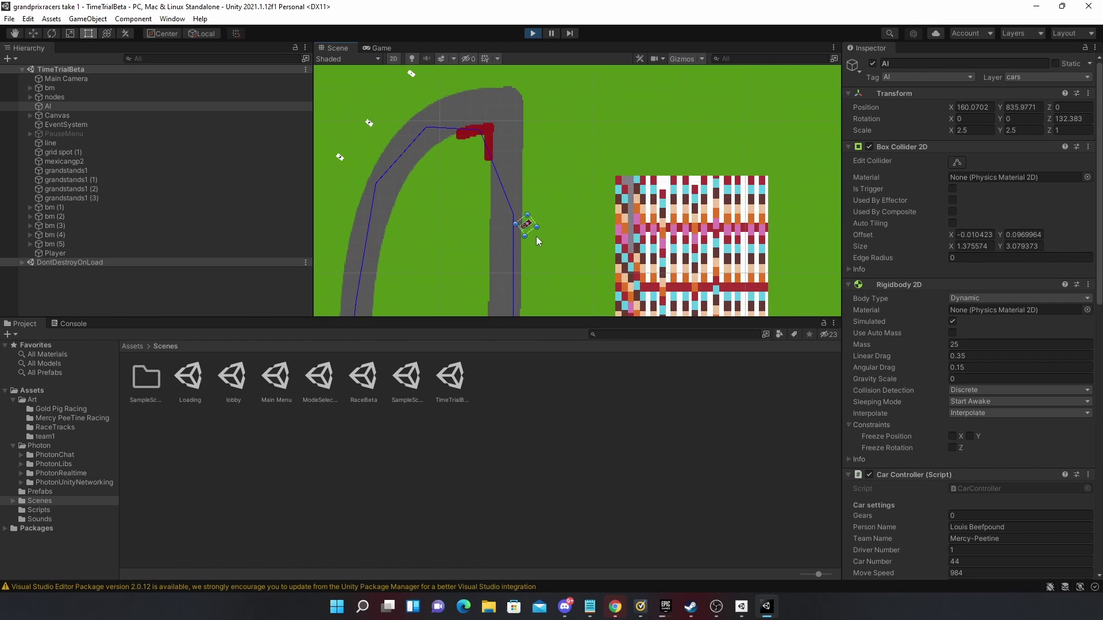
scroll(532, 226, up, 2)
click(506, 214)
middle_drag(410, 237, 443, 306)
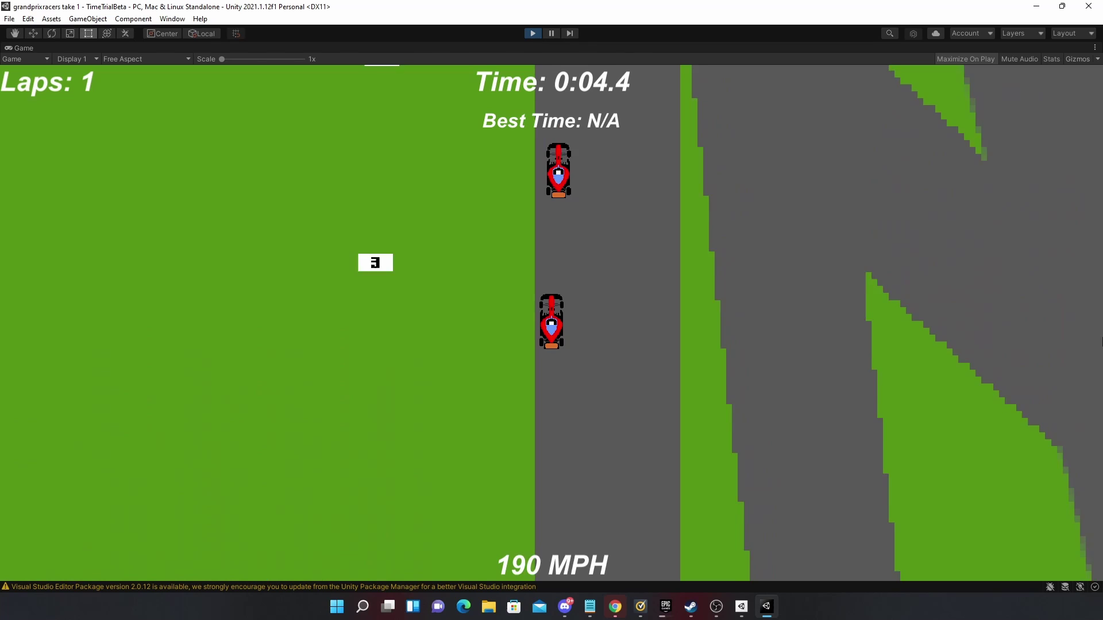
Steer through the left bend and hairpin, then accelerate to full speed along the straight.
key(Left)
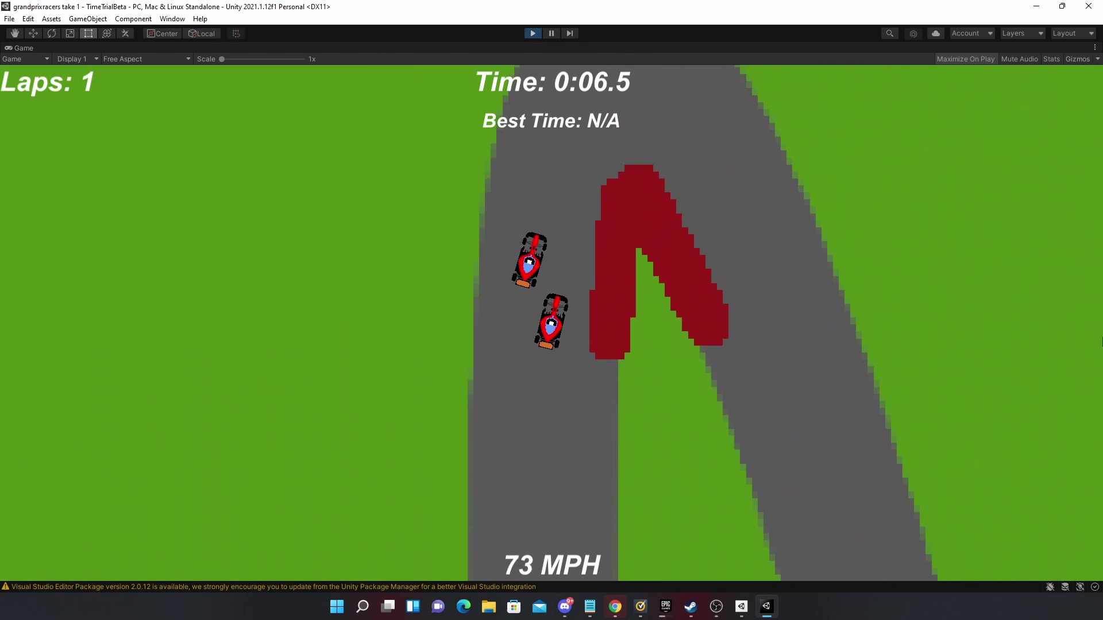
key(Right)
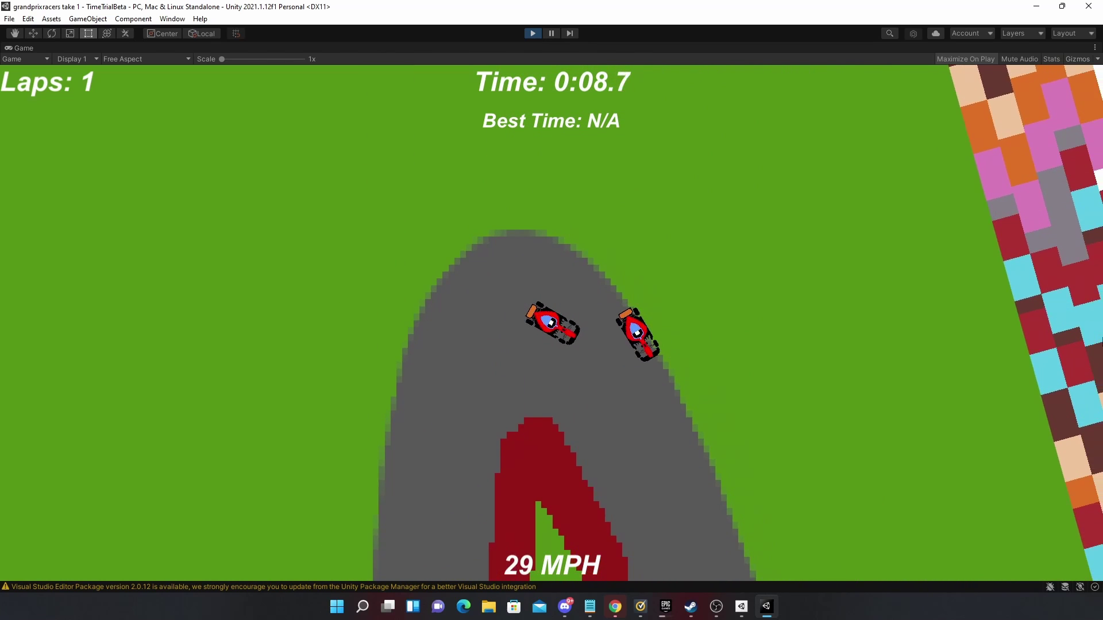
key(Right)
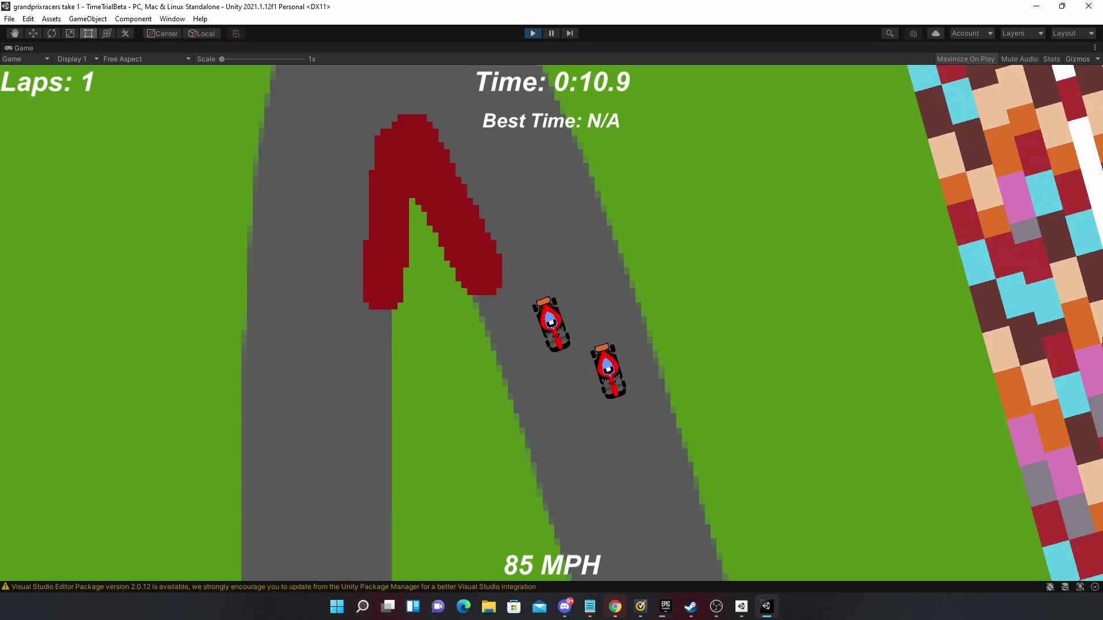
key(Up)
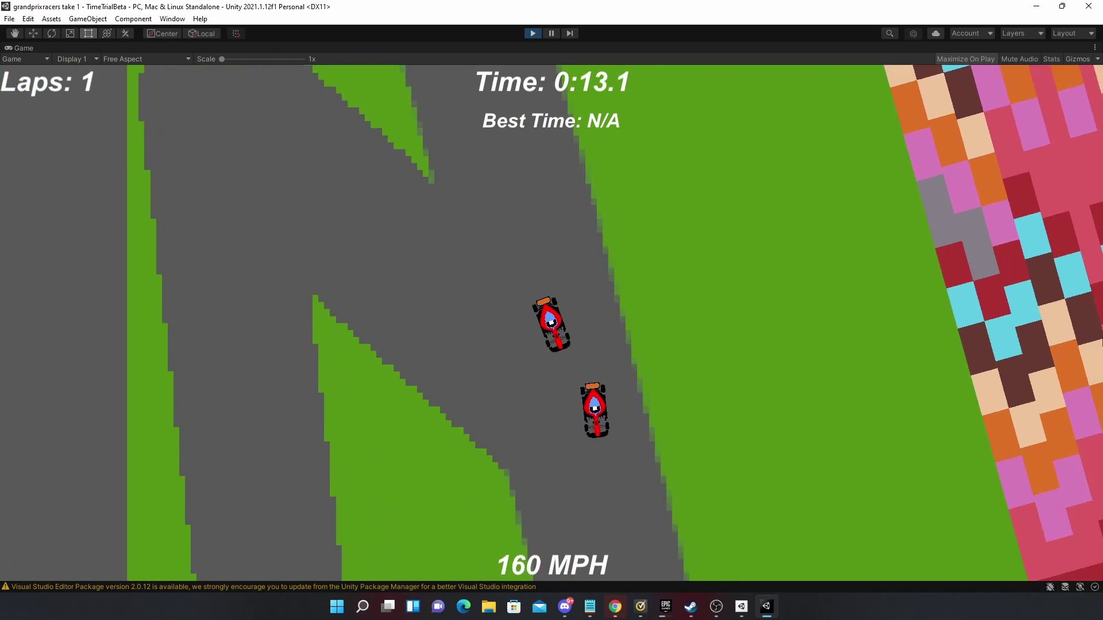
key(Up)
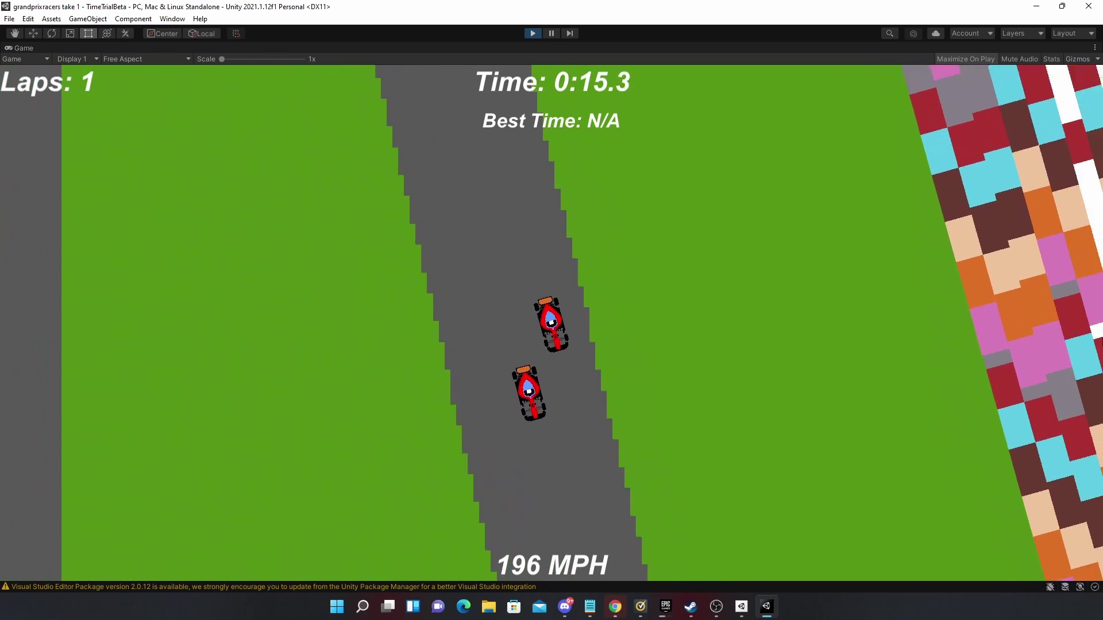
key(Up)
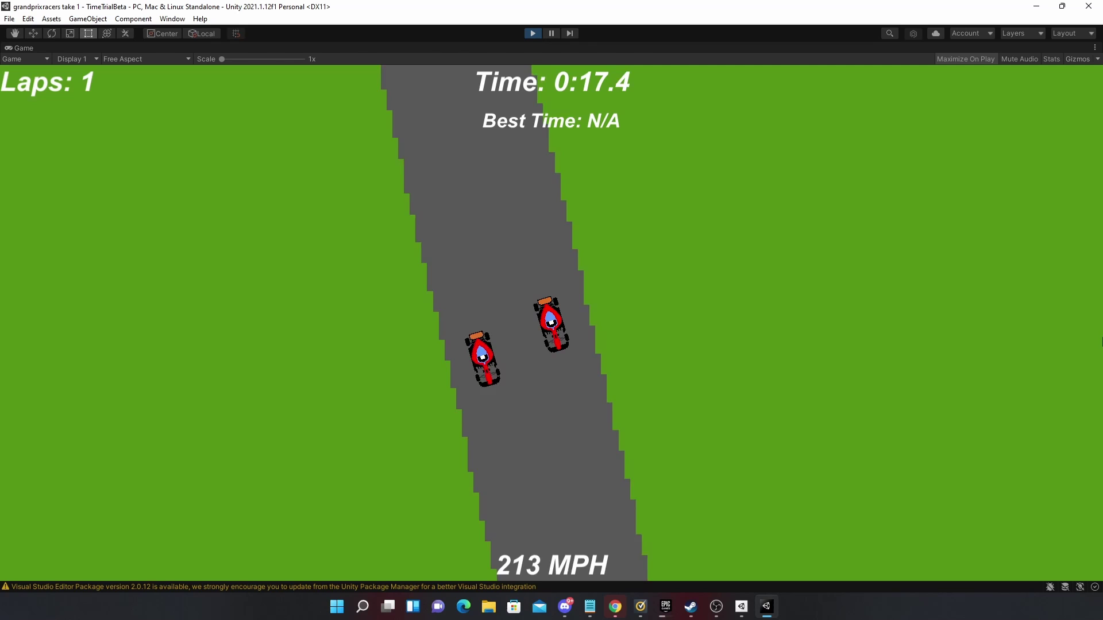
key(Up)
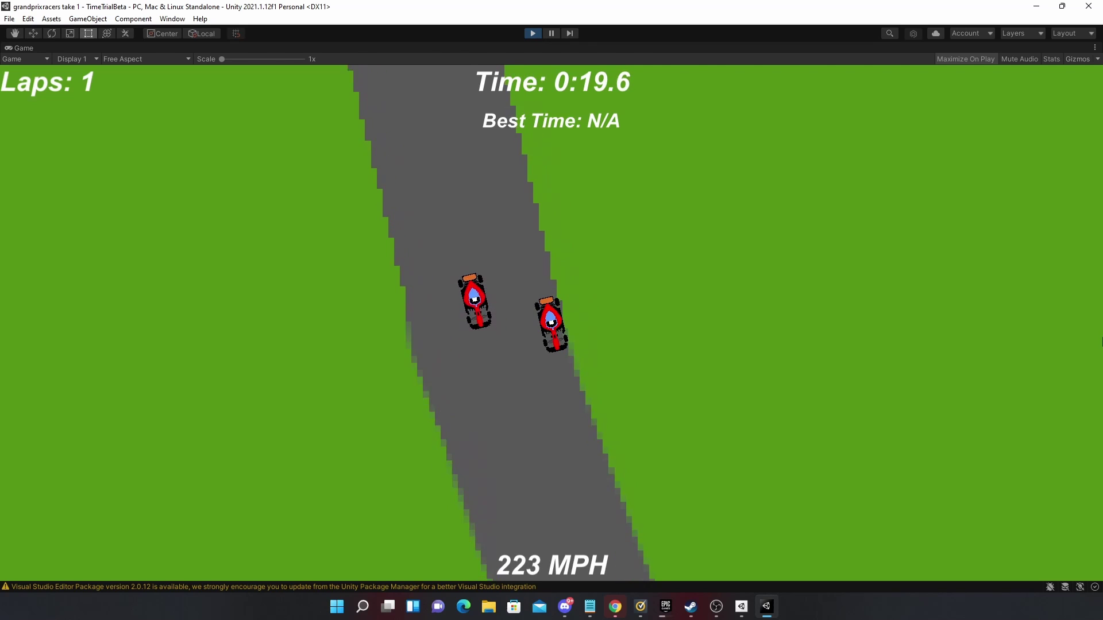
Brake for the next hairpin, round it, and race up the long straight into the right-hand curve.
key(Down)
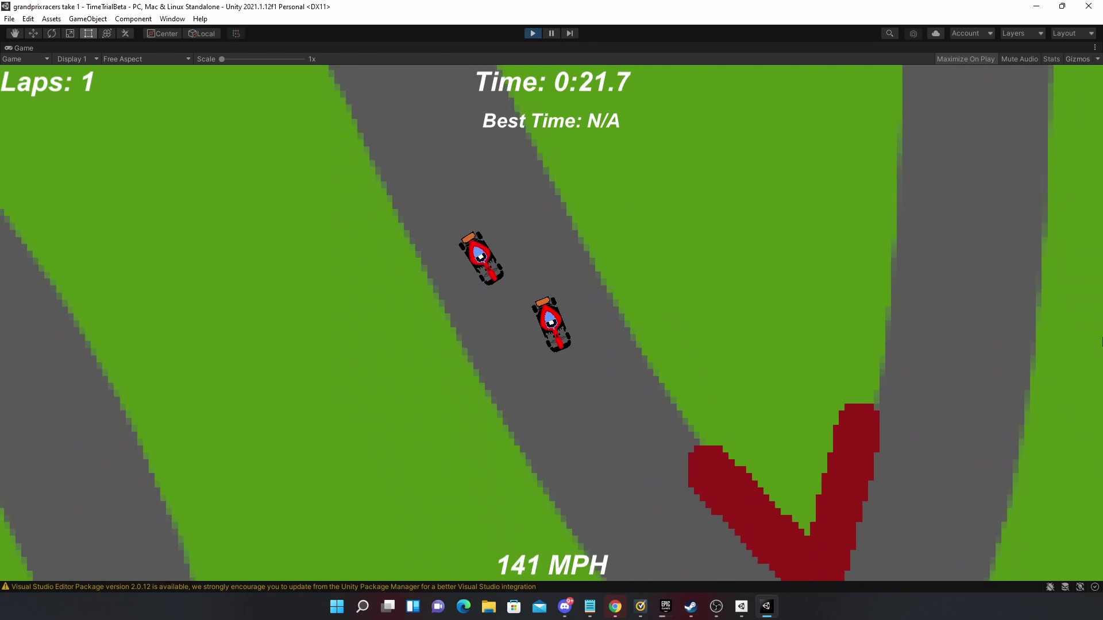
key(Left)
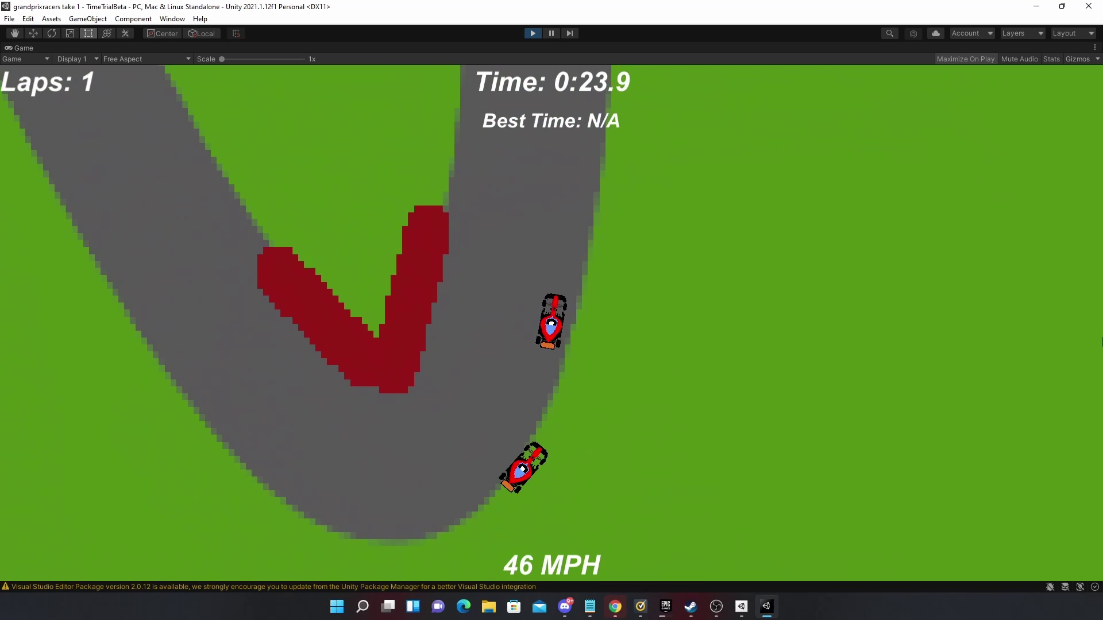
key(Up)
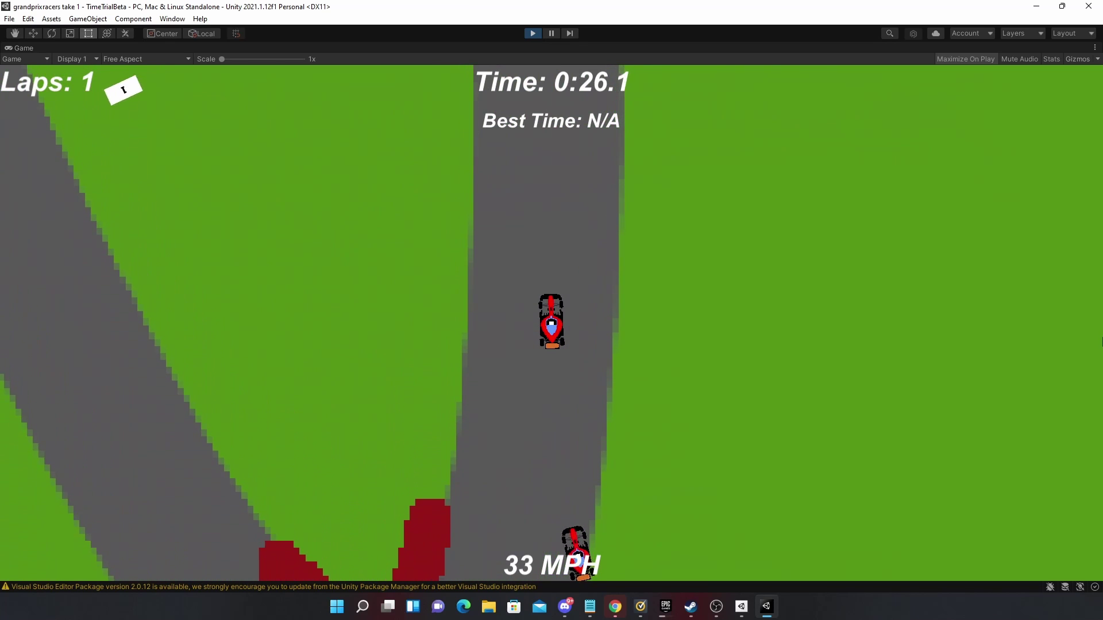
key(Up)
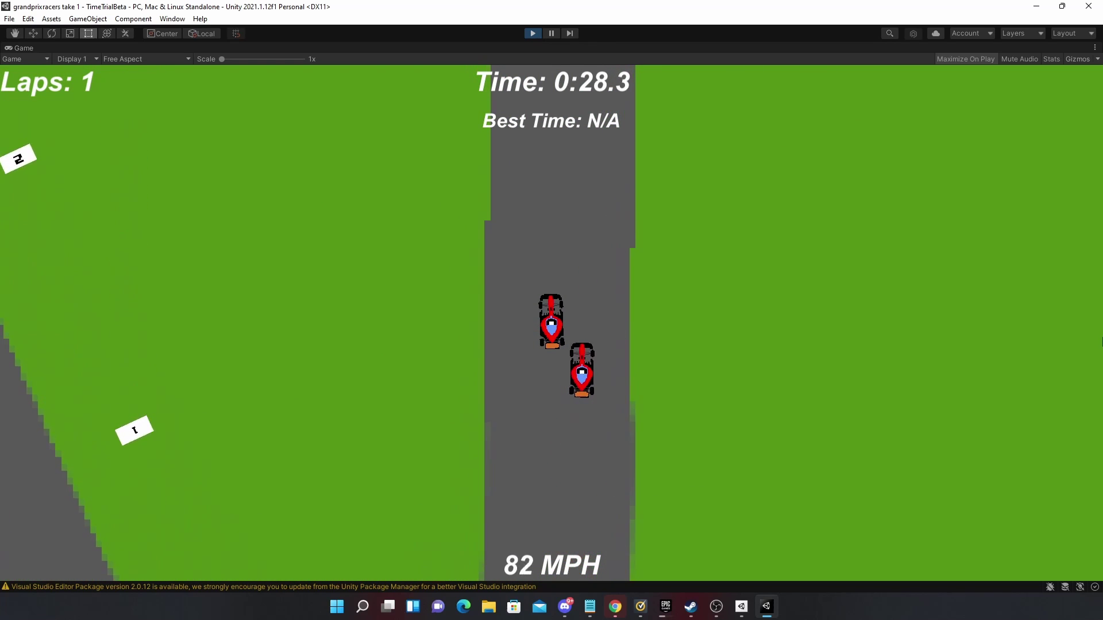
key(Up)
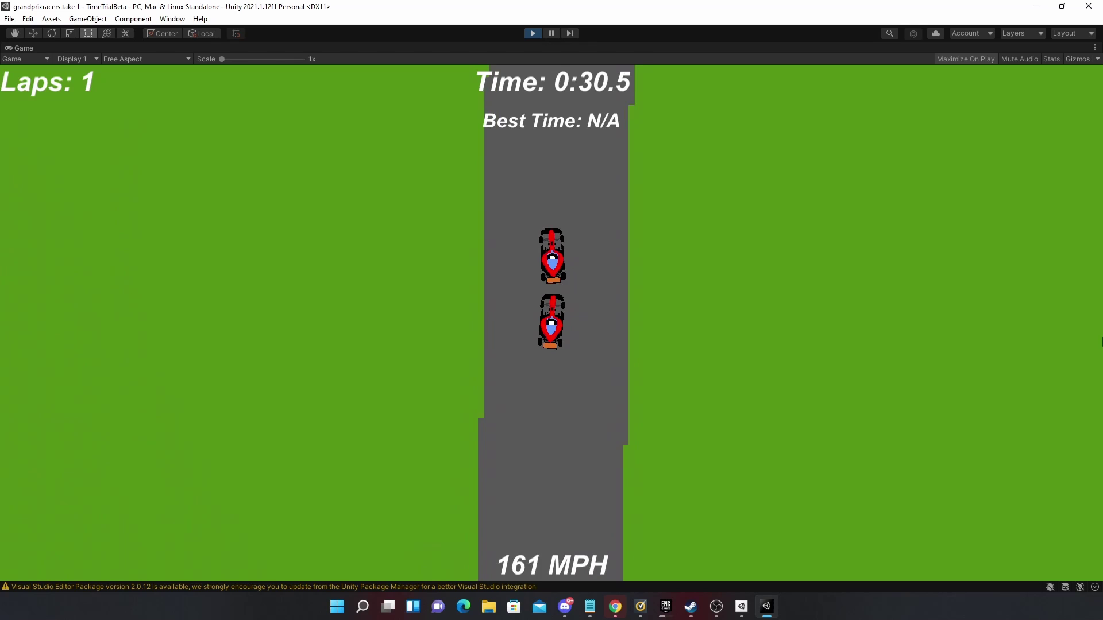
key(Up)
key(Up)
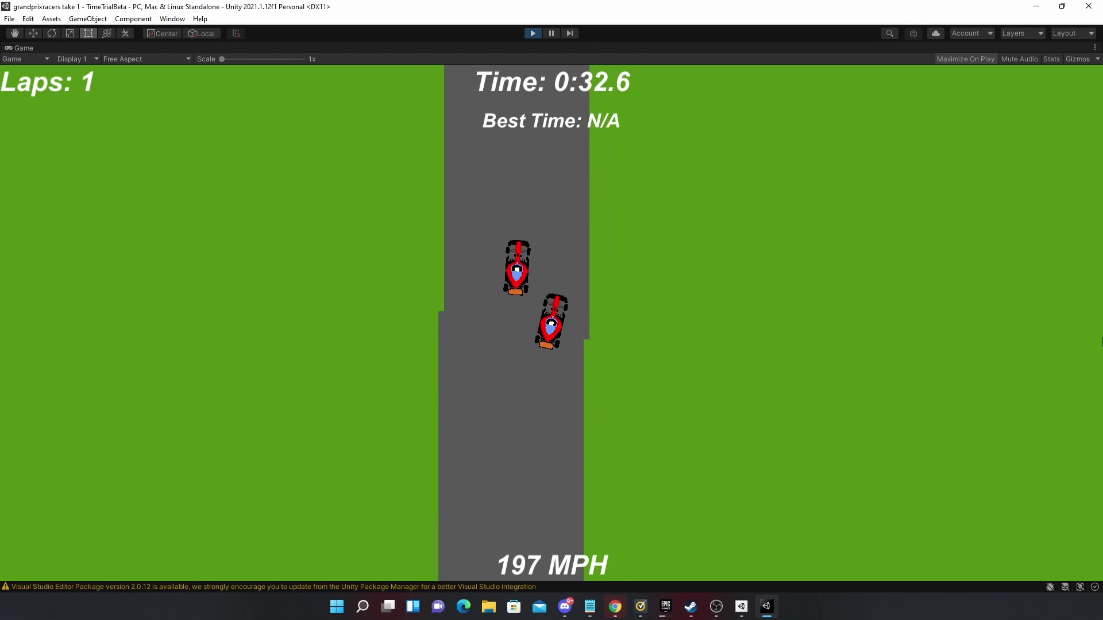
key(Up)
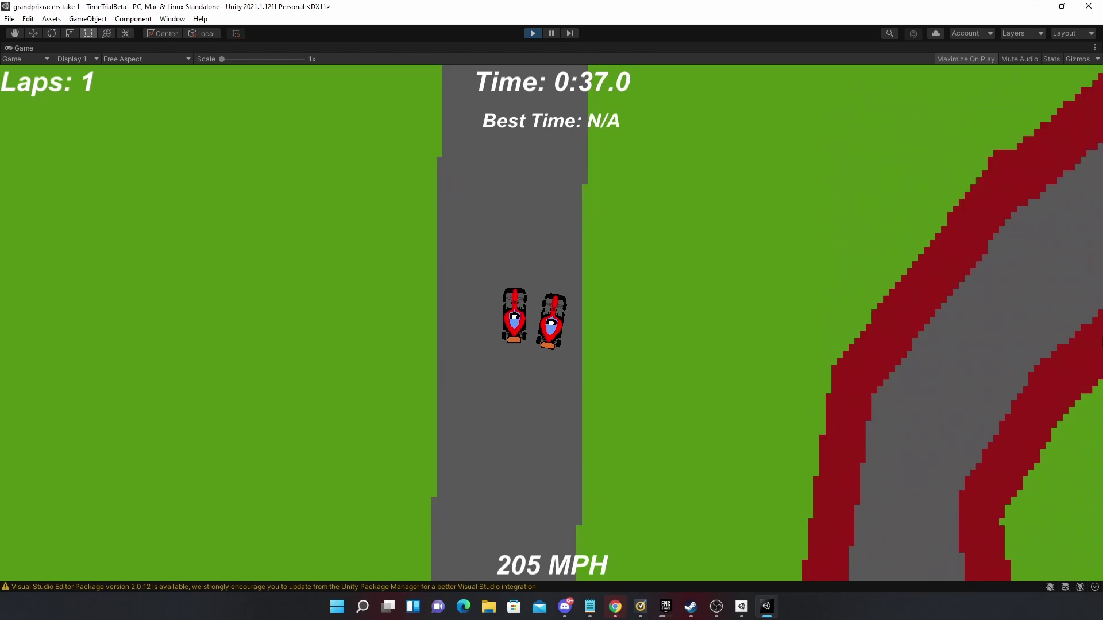
key(Up)
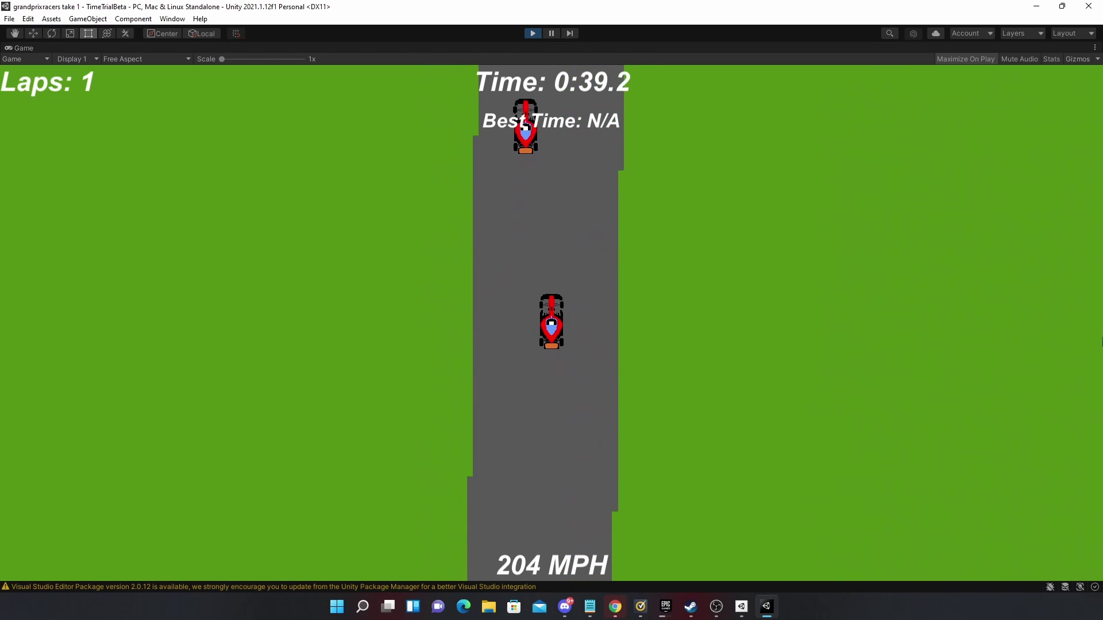
key(Up)
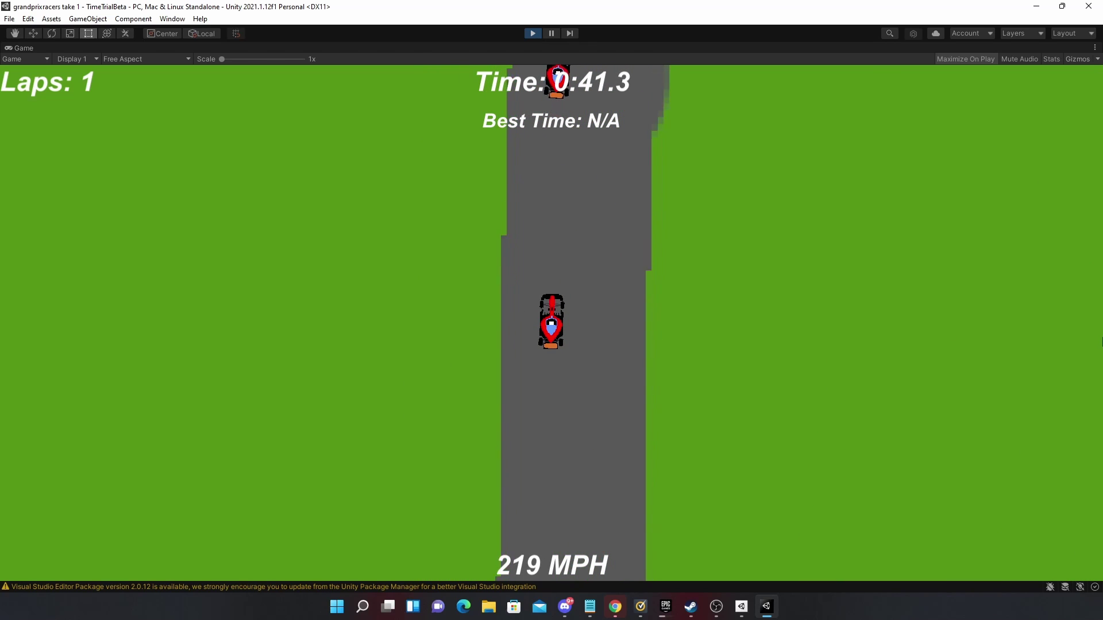
key(Right)
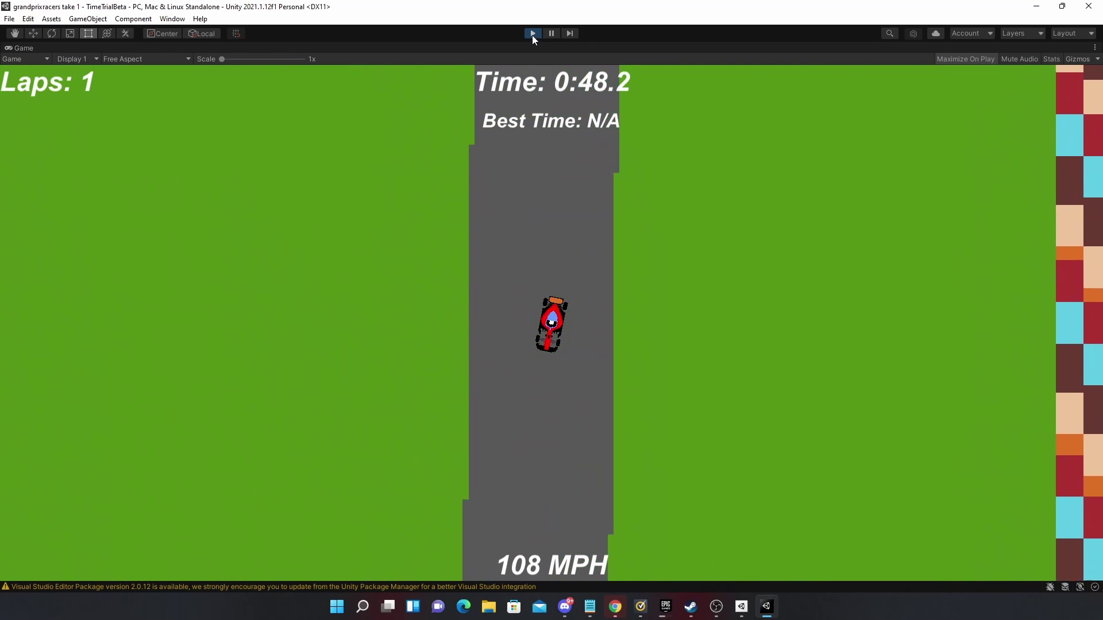
Stop the game, zoom the Scene view into the track's hairpin, and start a new race.
click(532, 34)
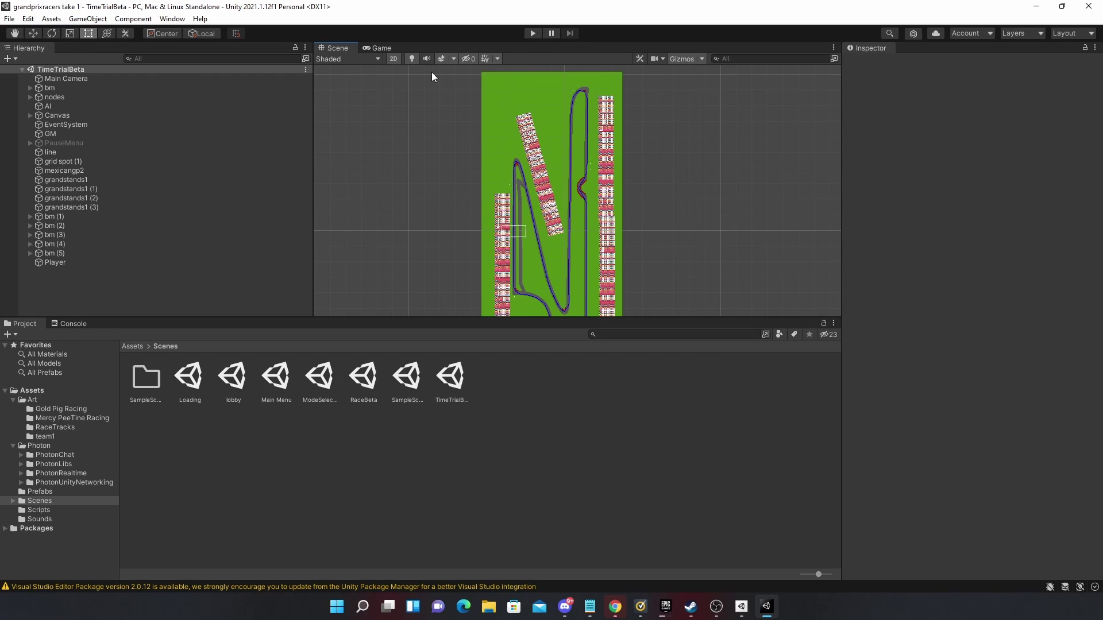
click(393, 48)
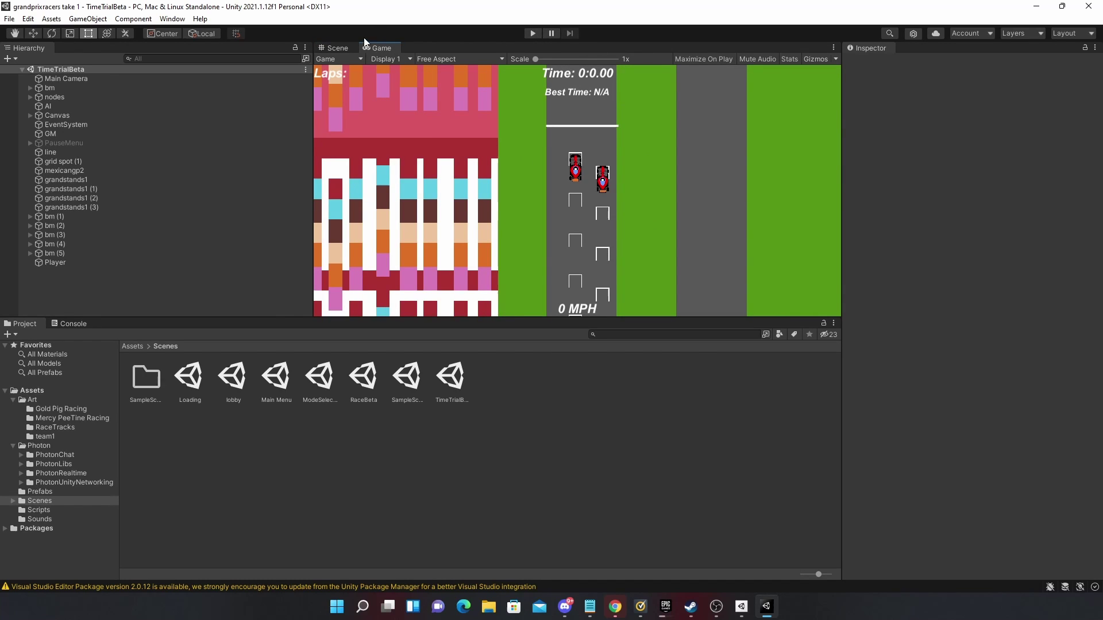
click(339, 49)
scroll(596, 99, up, 2)
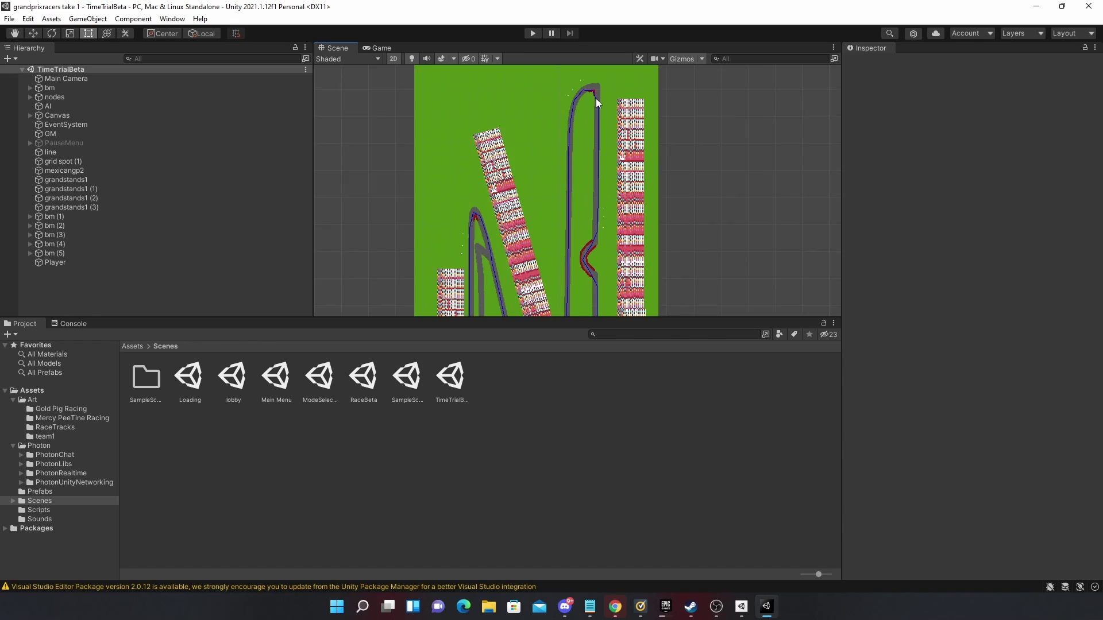
scroll(596, 98, up, 2)
scroll(596, 98, up, 1)
scroll(542, 107, up, 2)
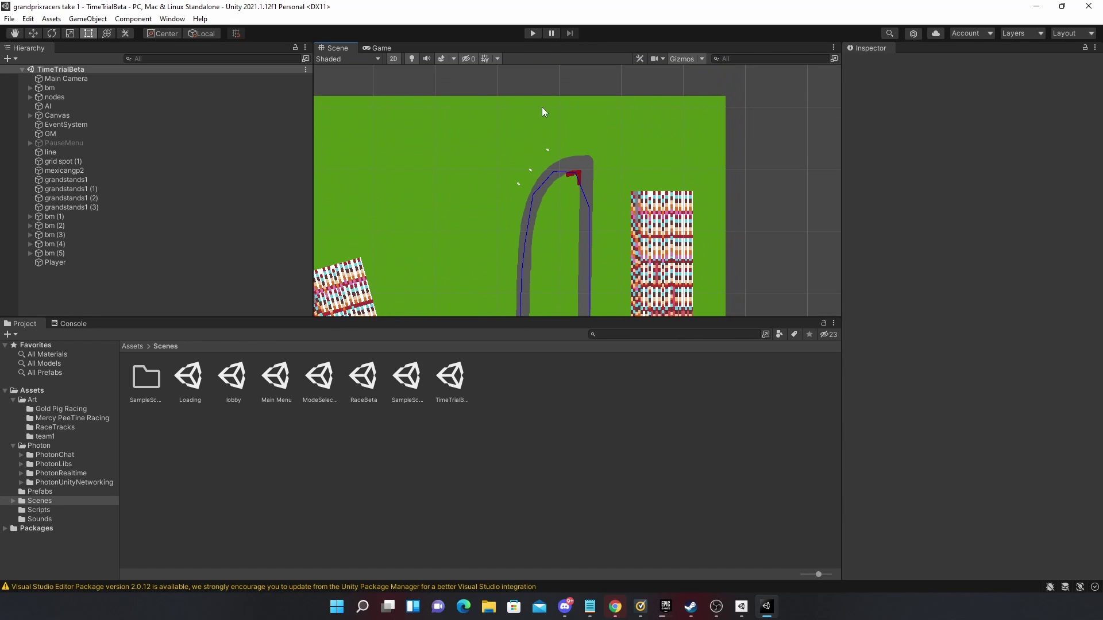
click(534, 34)
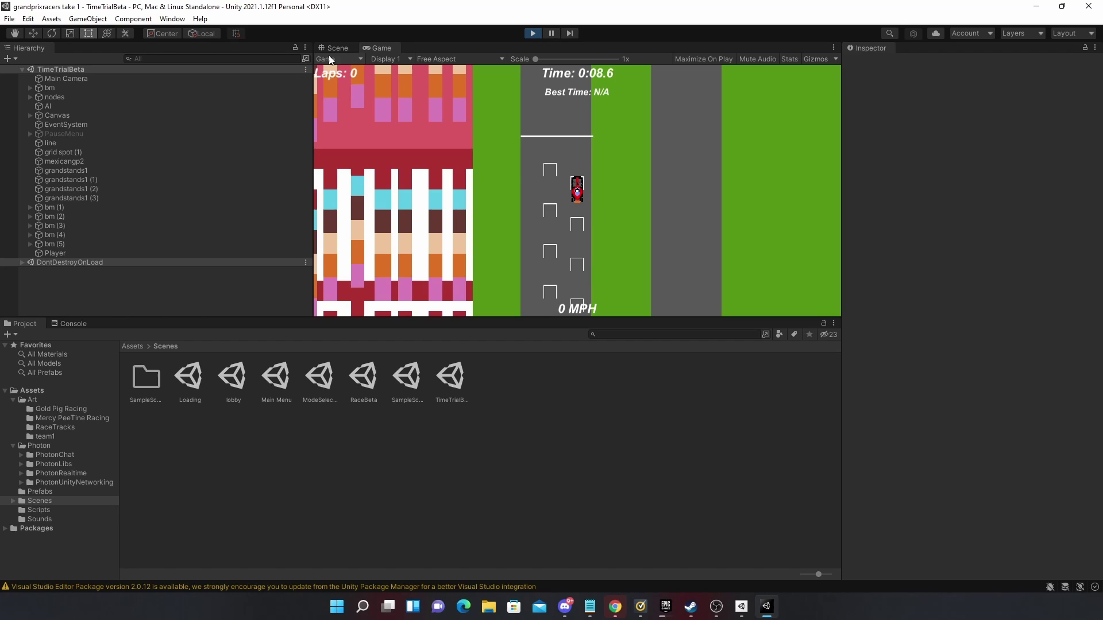
Switch to the Scene view during play to watch the hairpin and the AI's route line.
click(336, 48)
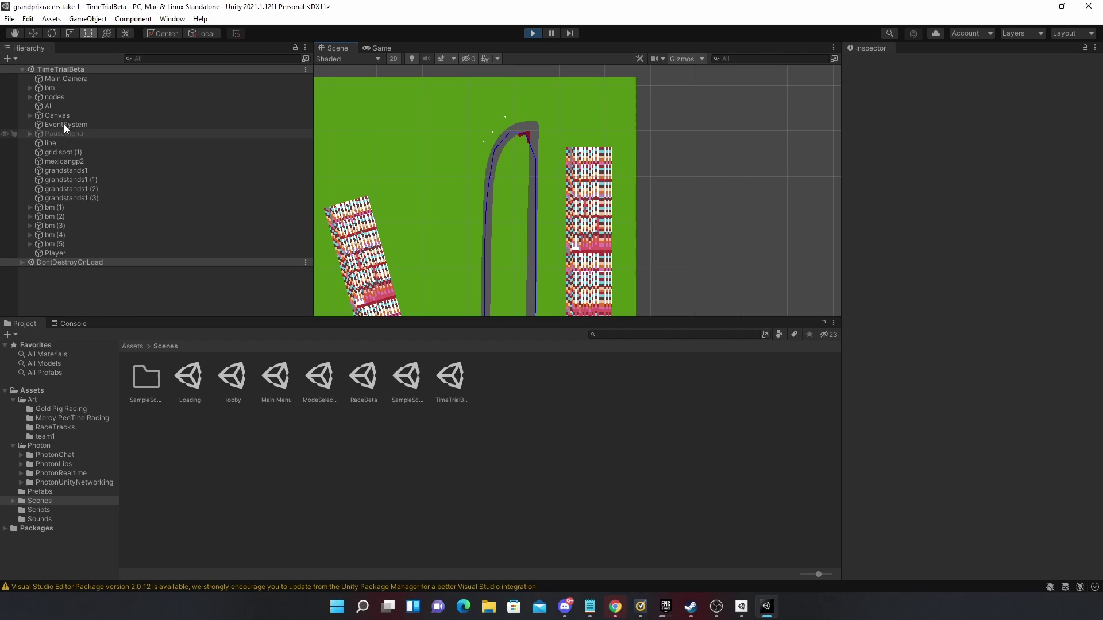
Select the nodes object and then the AI car to review its physics and controller settings.
click(60, 99)
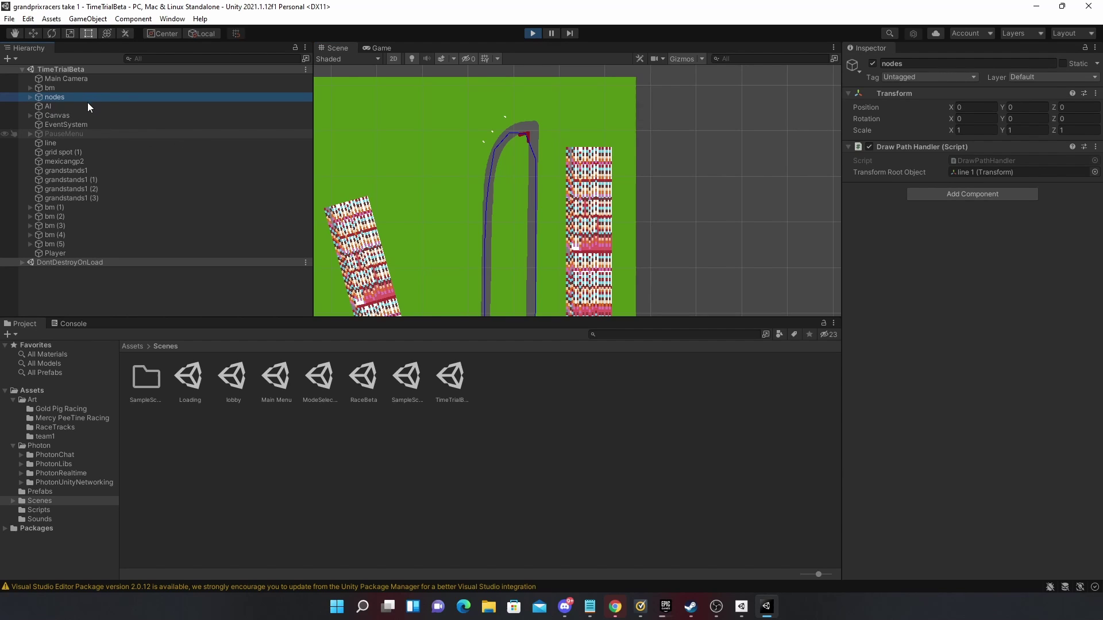
click(87, 104)
click(76, 112)
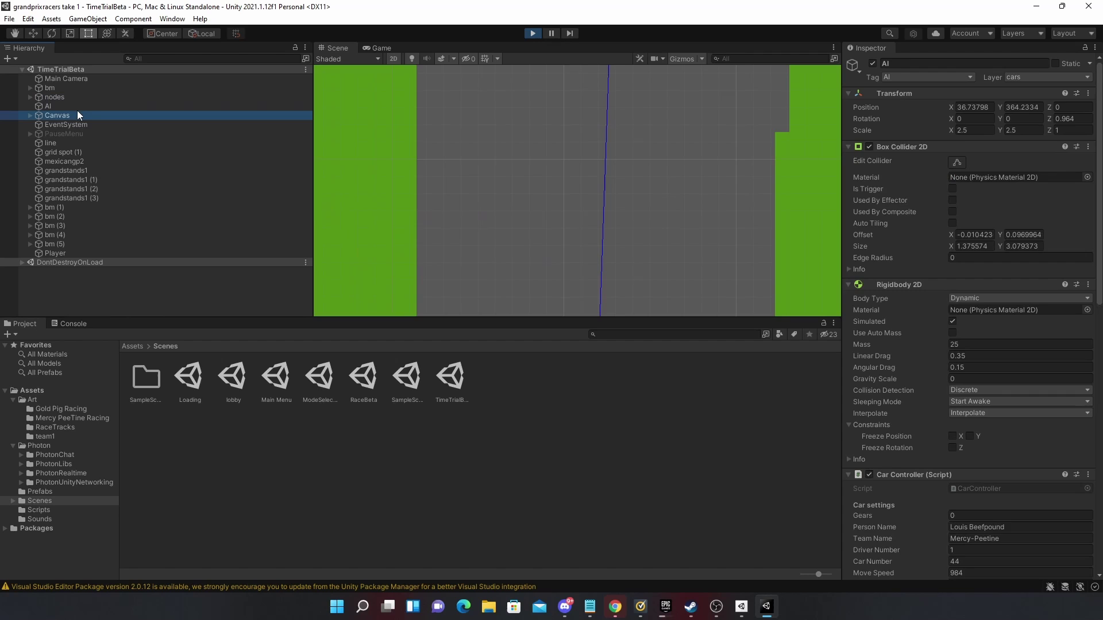
scroll(580, 232, down, 3)
scroll(599, 223, down, 3)
scroll(591, 198, down, 2)
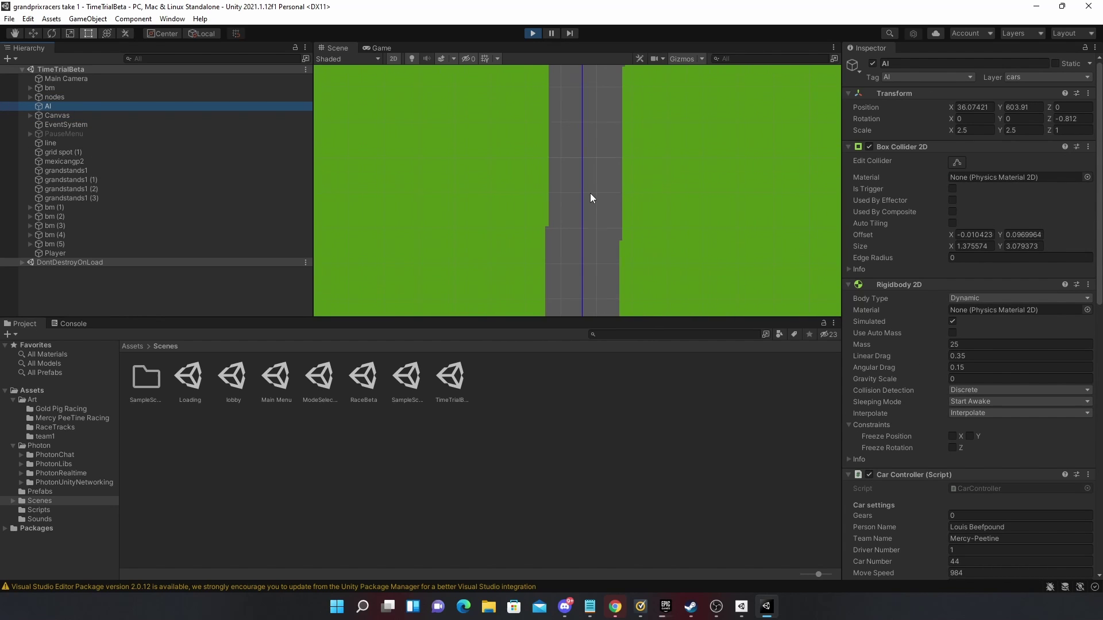
scroll(590, 194, down, 2)
scroll(607, 170, down, 2)
scroll(474, 182, down, 2)
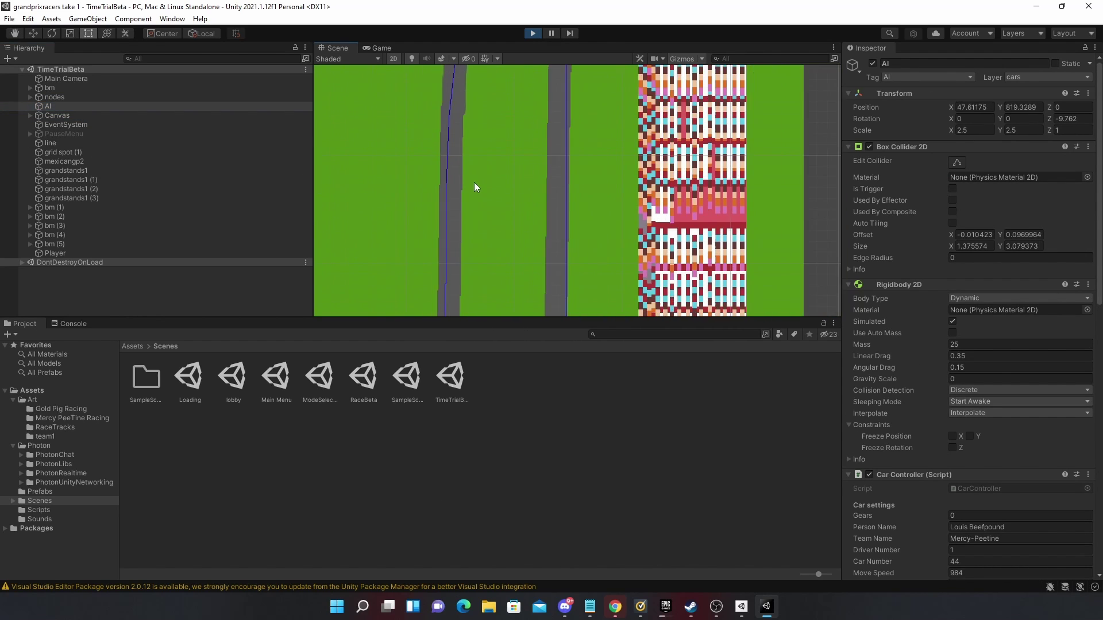
scroll(474, 183, down, 3)
scroll(541, 192, down, 2)
Pan and zoom the Scene view to follow the AI car around the mexicangp2 hairpin.
middle_drag(546, 109, 557, 204)
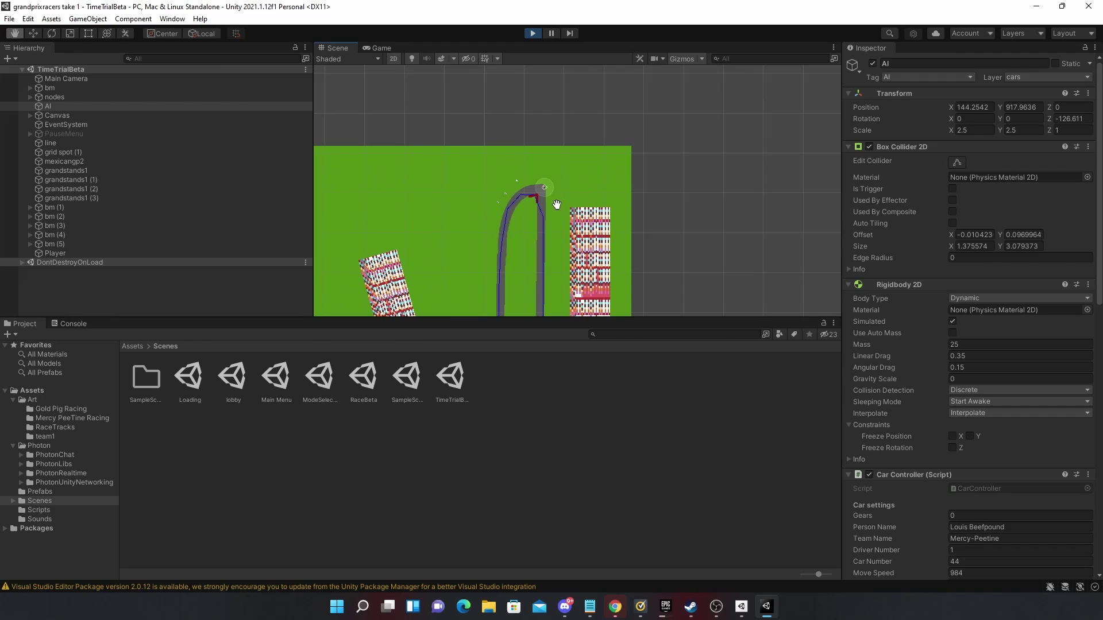
scroll(559, 217, up, 2)
scroll(540, 235, up, 3)
scroll(534, 226, up, 3)
click(527, 213)
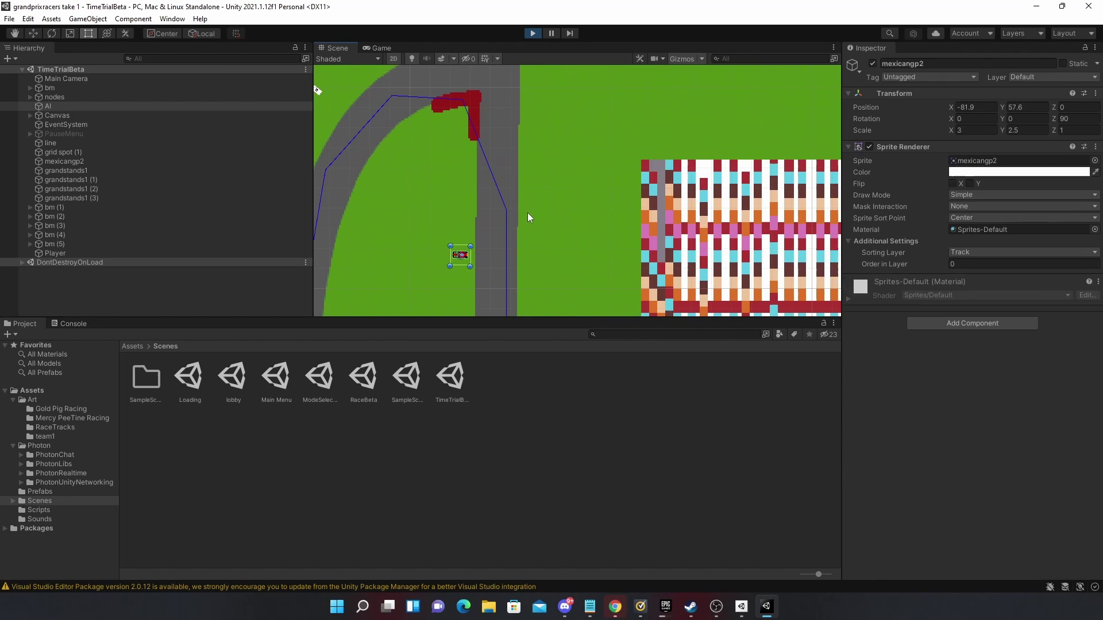
mouse_move(413, 244)
middle_down()
mouse_move(448, 315)
mouse_move(492, 261)
middle_up()
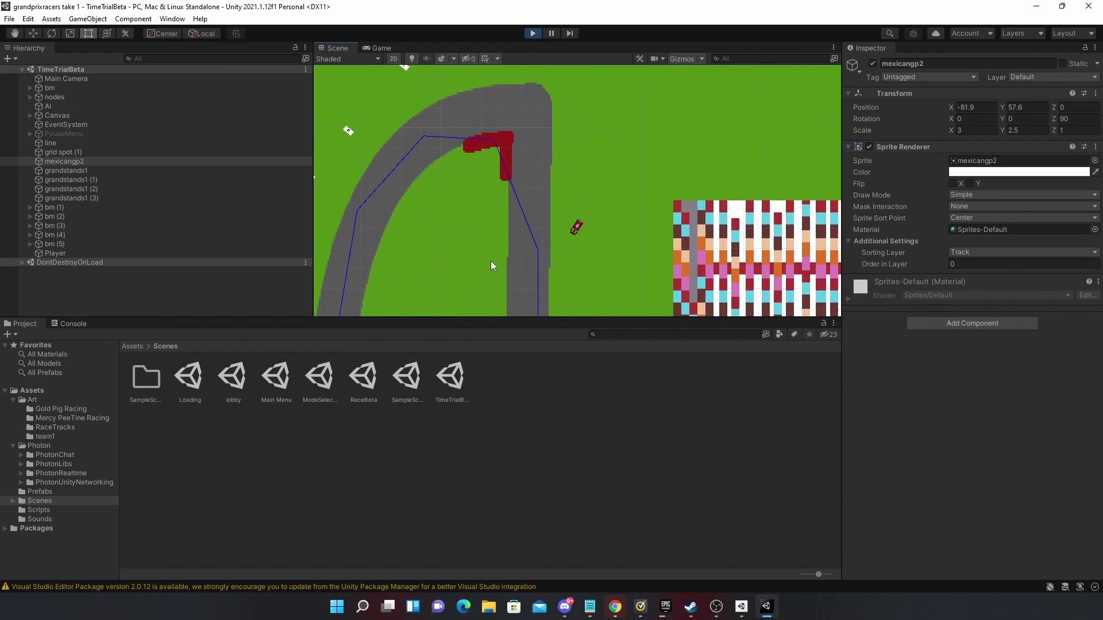